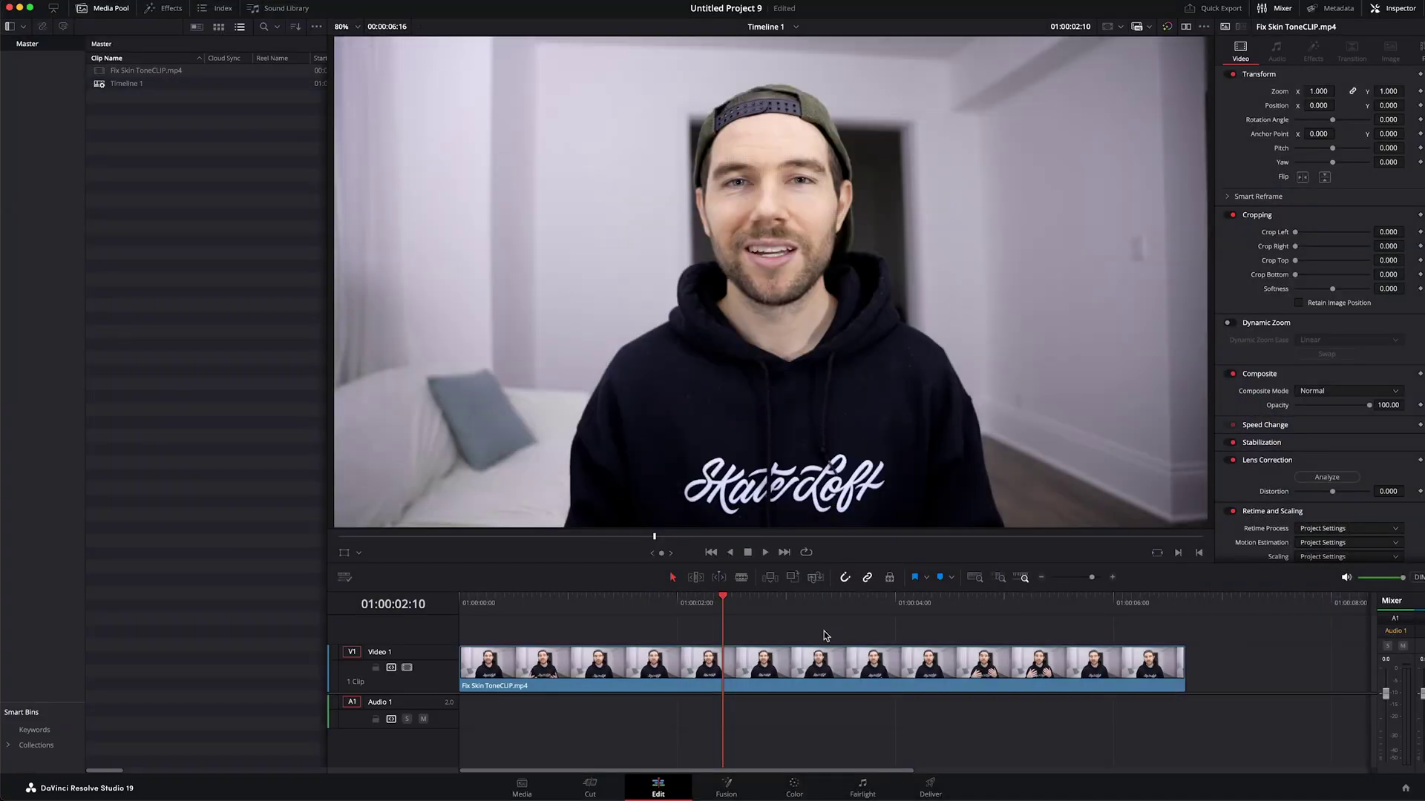
Select the Fix Skin ToneCLIP.mp4 clip on the V1 timeline track
click(825, 666)
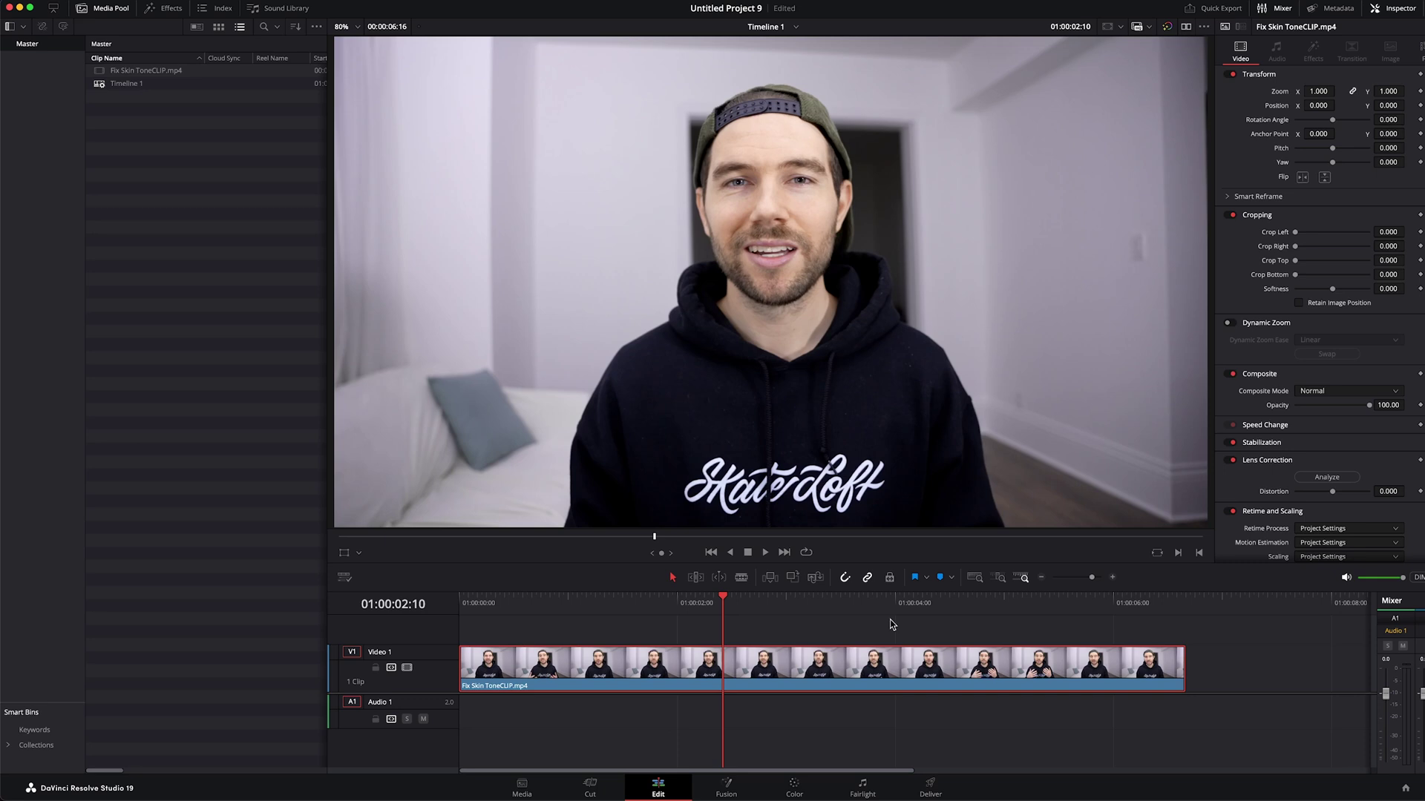
Switch to the Color page and open the ColorSlice palette from the Qualifier area
click(813, 788)
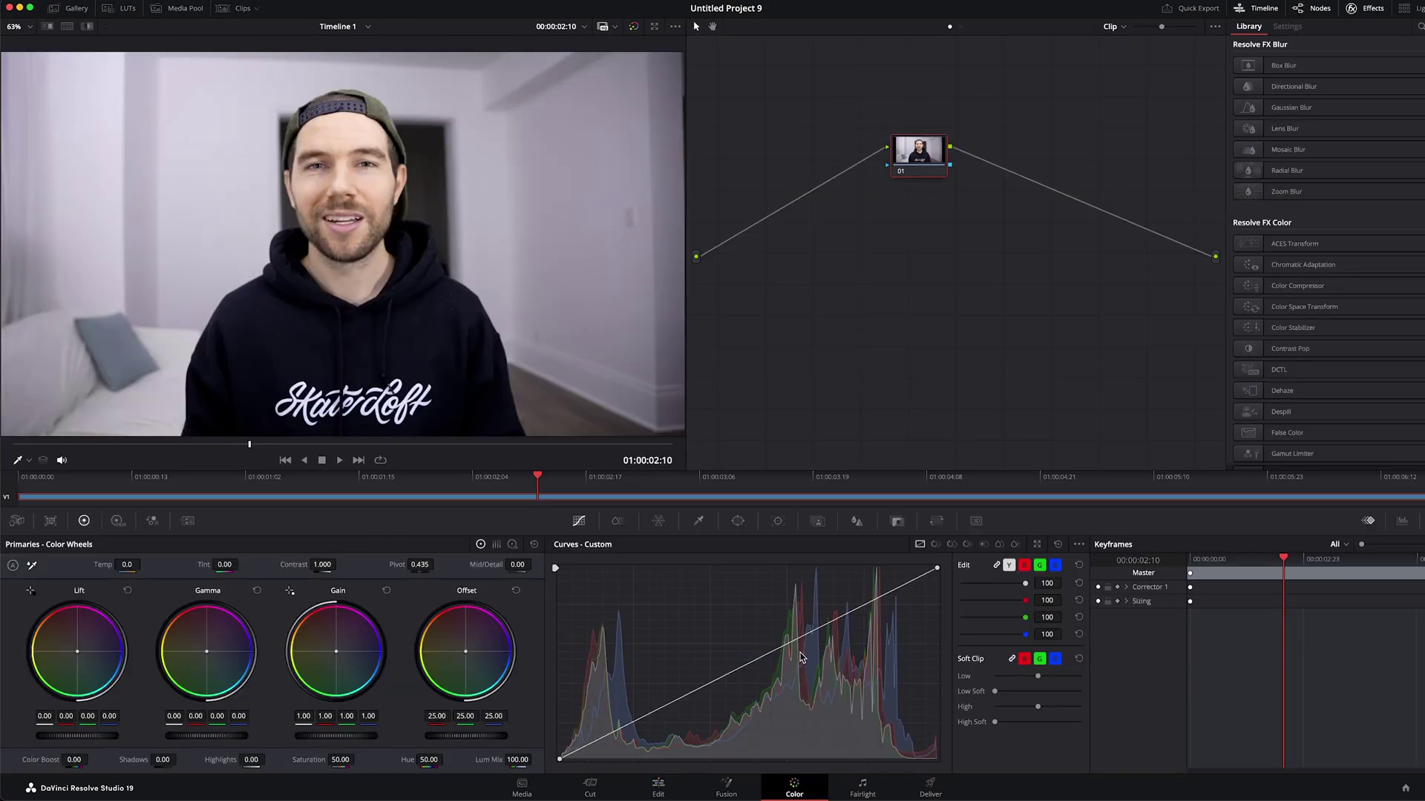
click(698, 521)
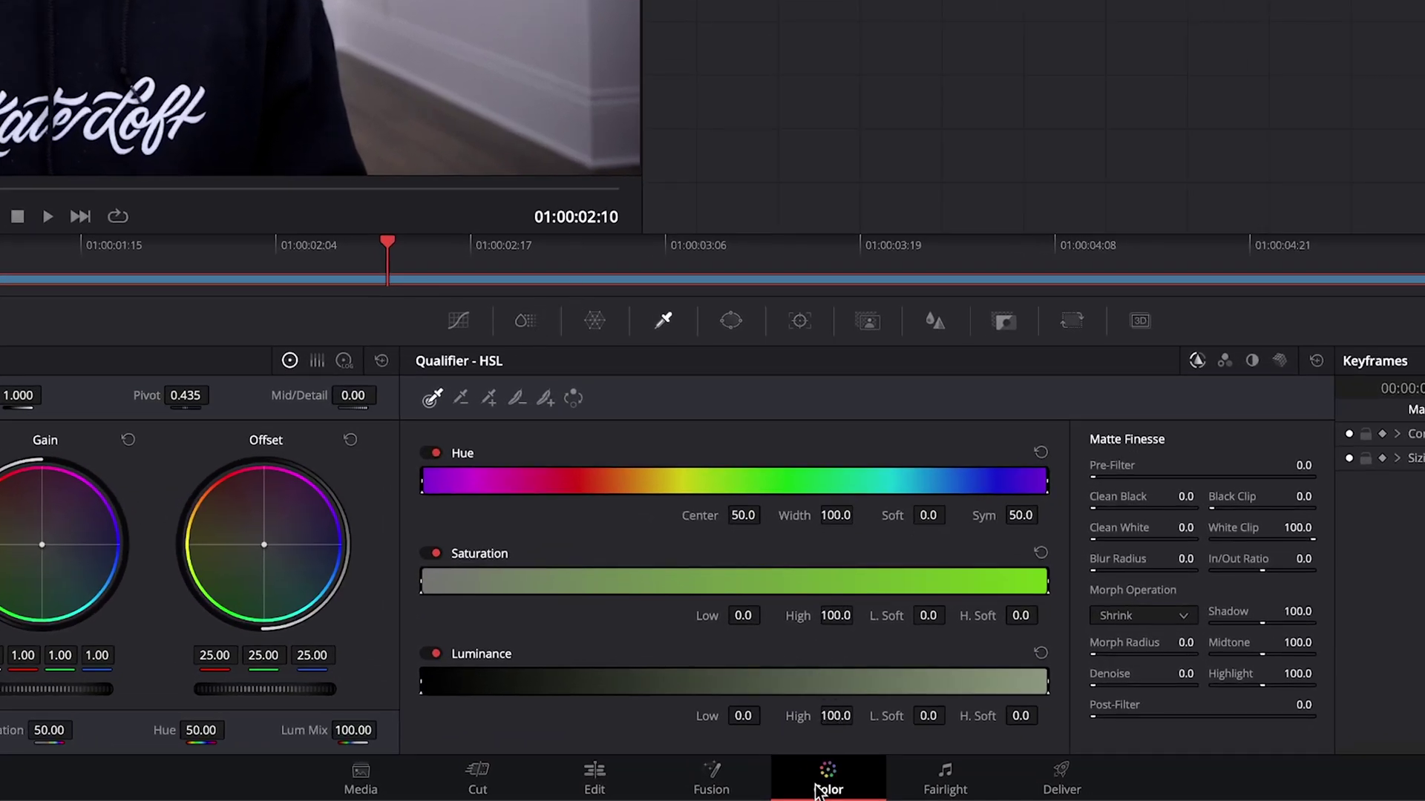
click(528, 322)
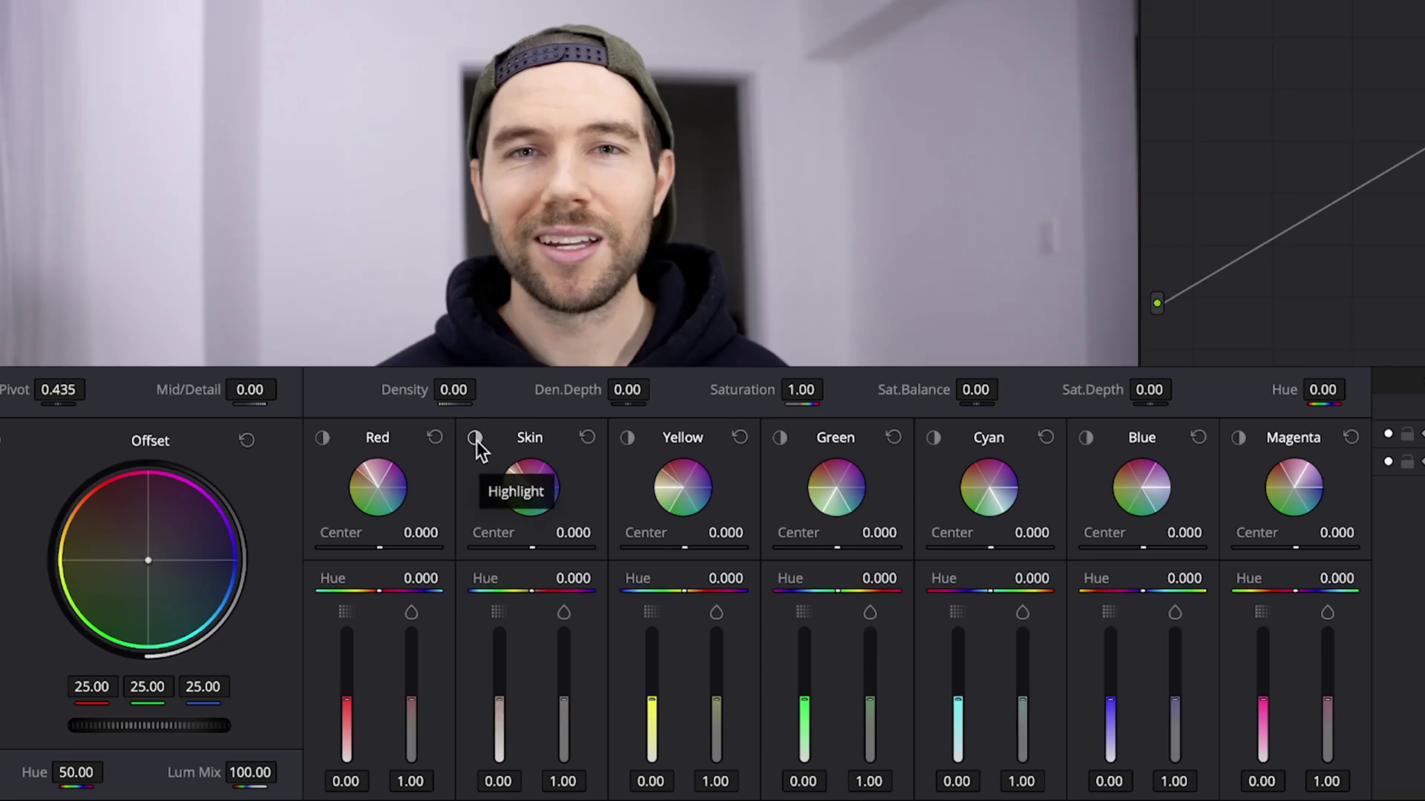
Preview the Skin slice with Highlight at centers 1.000 and -1.000, then set it to -0.660
click(475, 440)
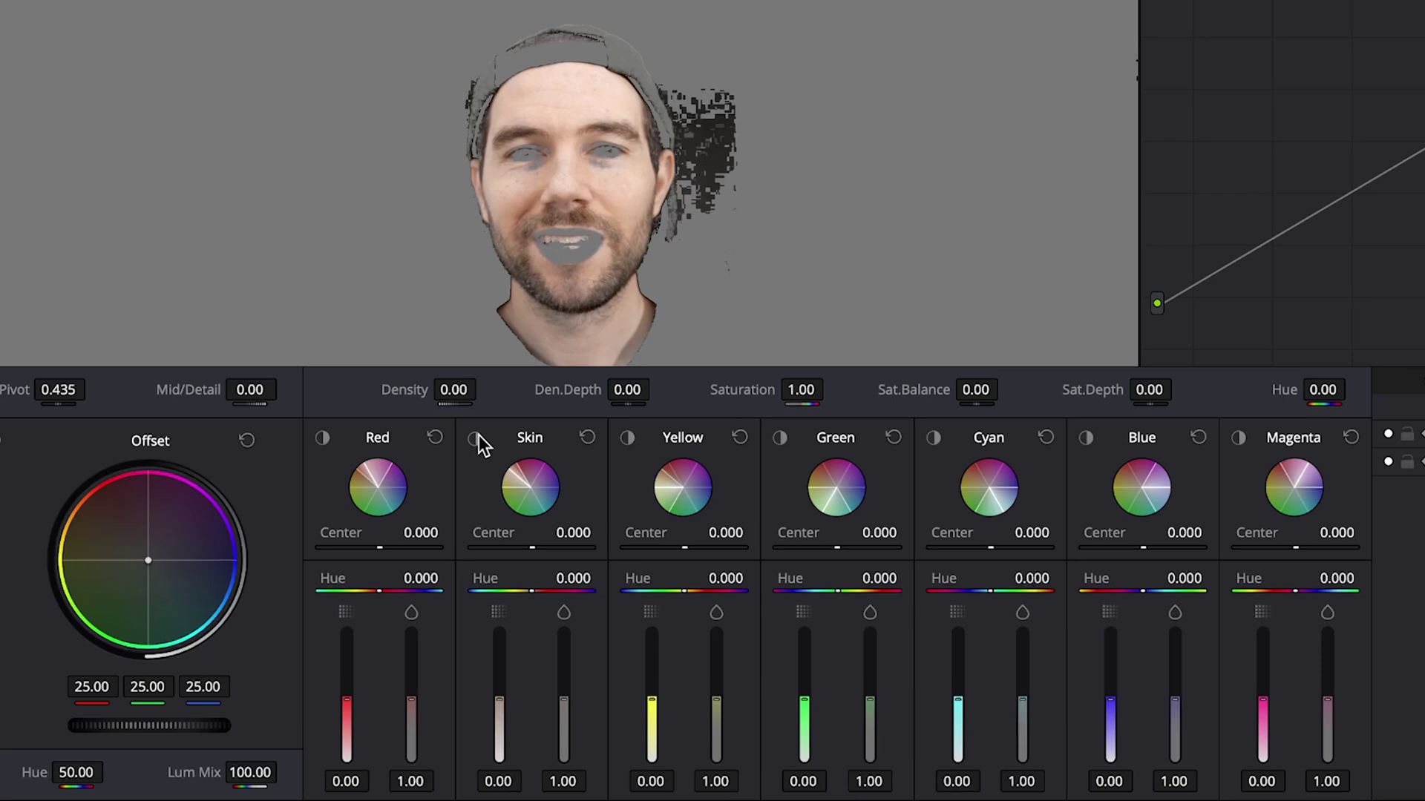
click(479, 435)
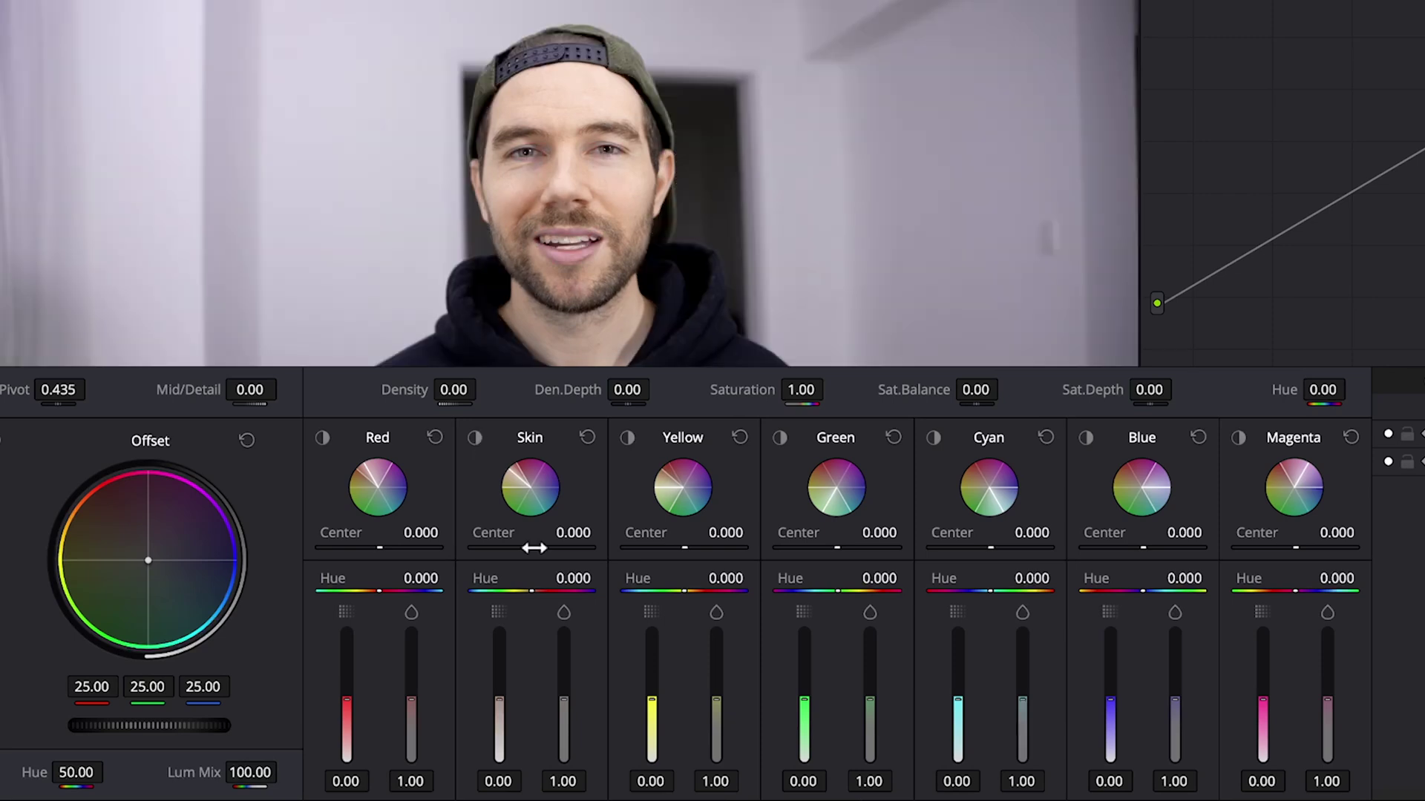
drag(531, 547, 592, 547)
click(476, 438)
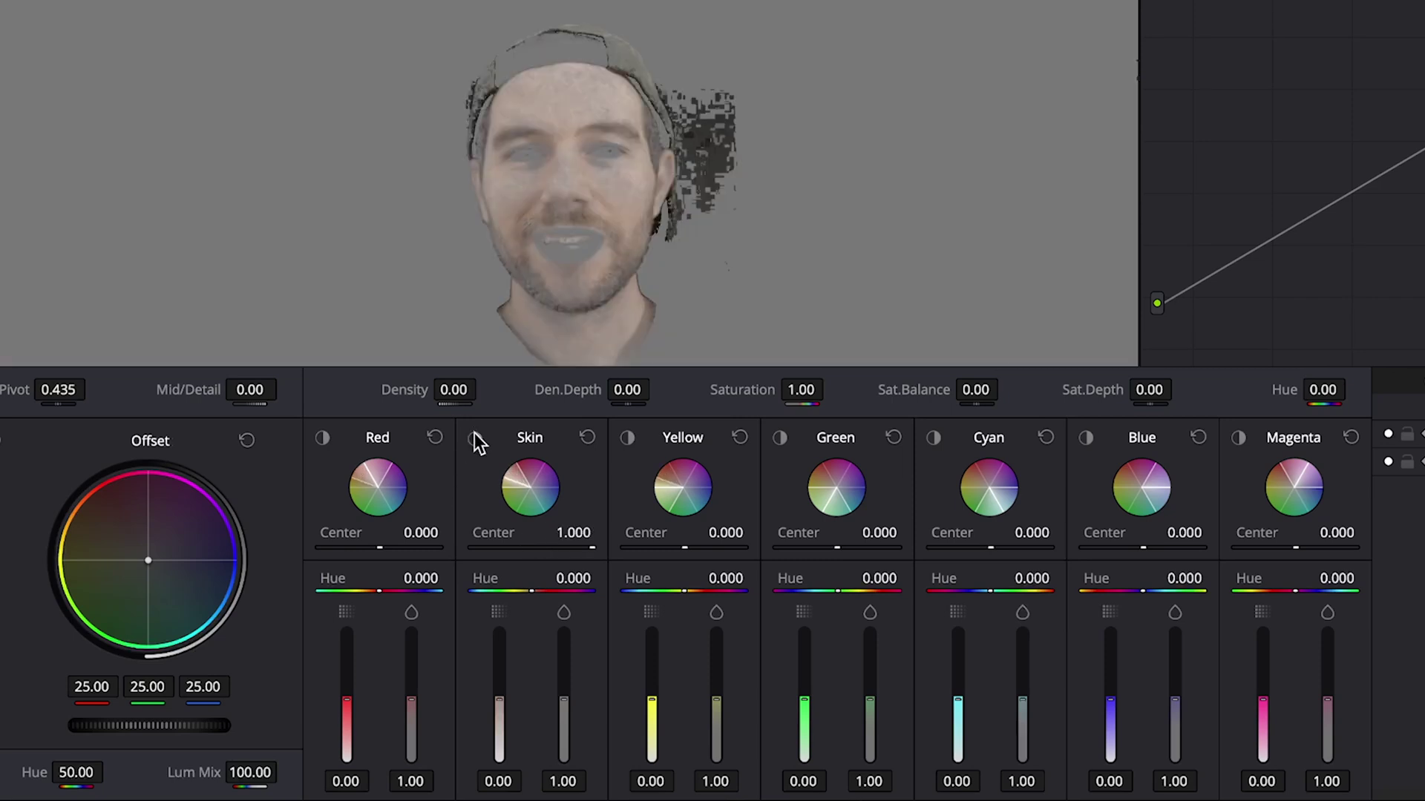
click(476, 438)
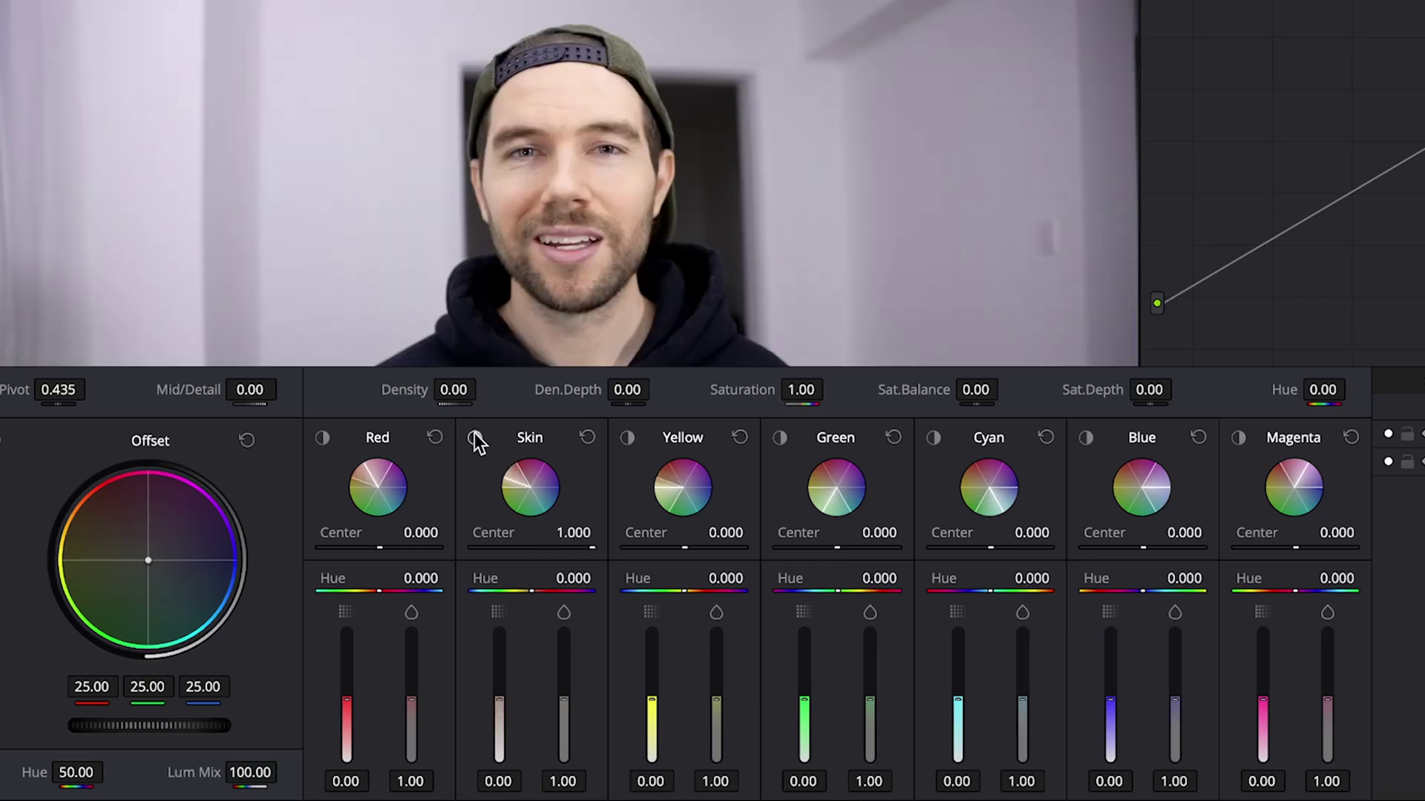
drag(575, 533, 415, 533)
click(476, 437)
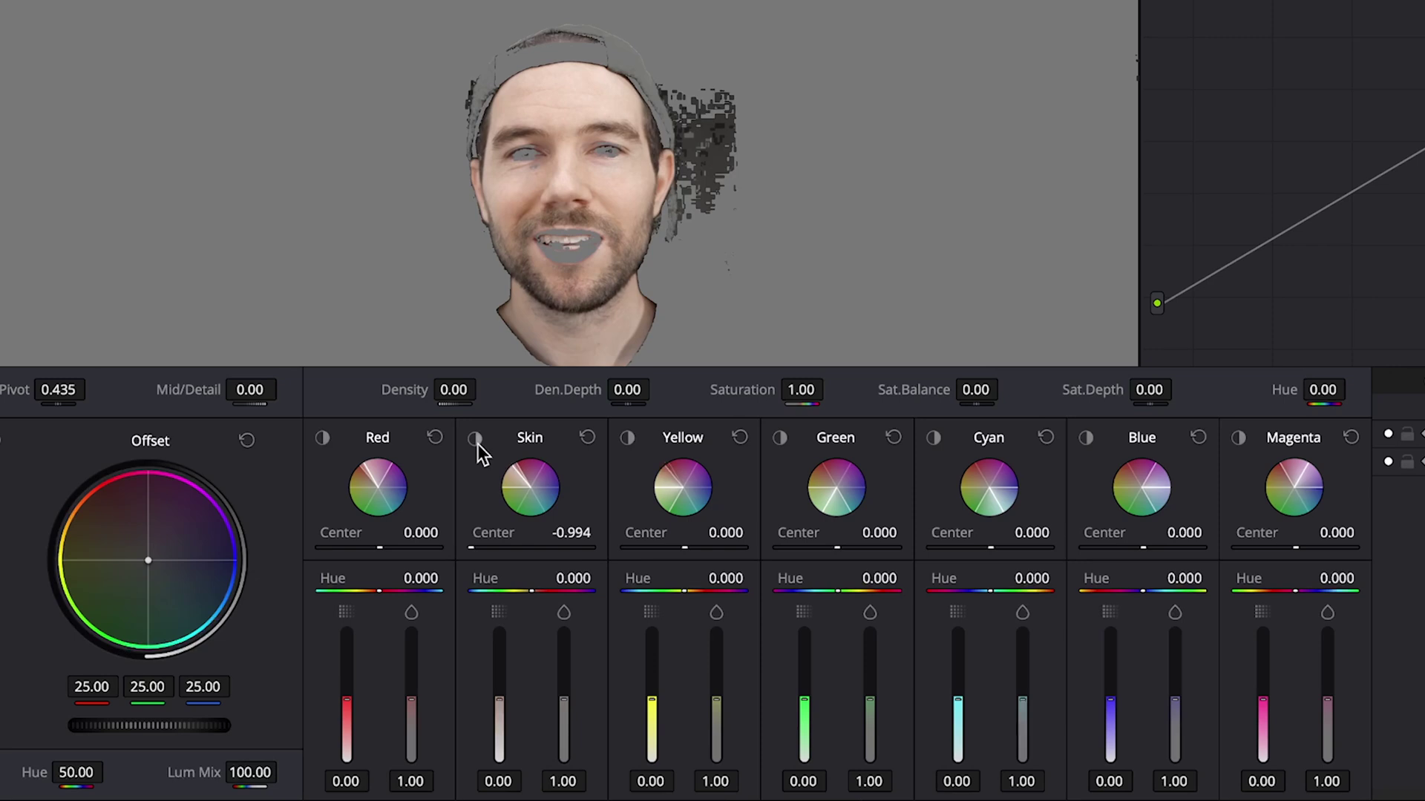
click(476, 438)
drag(486, 535, 509, 541)
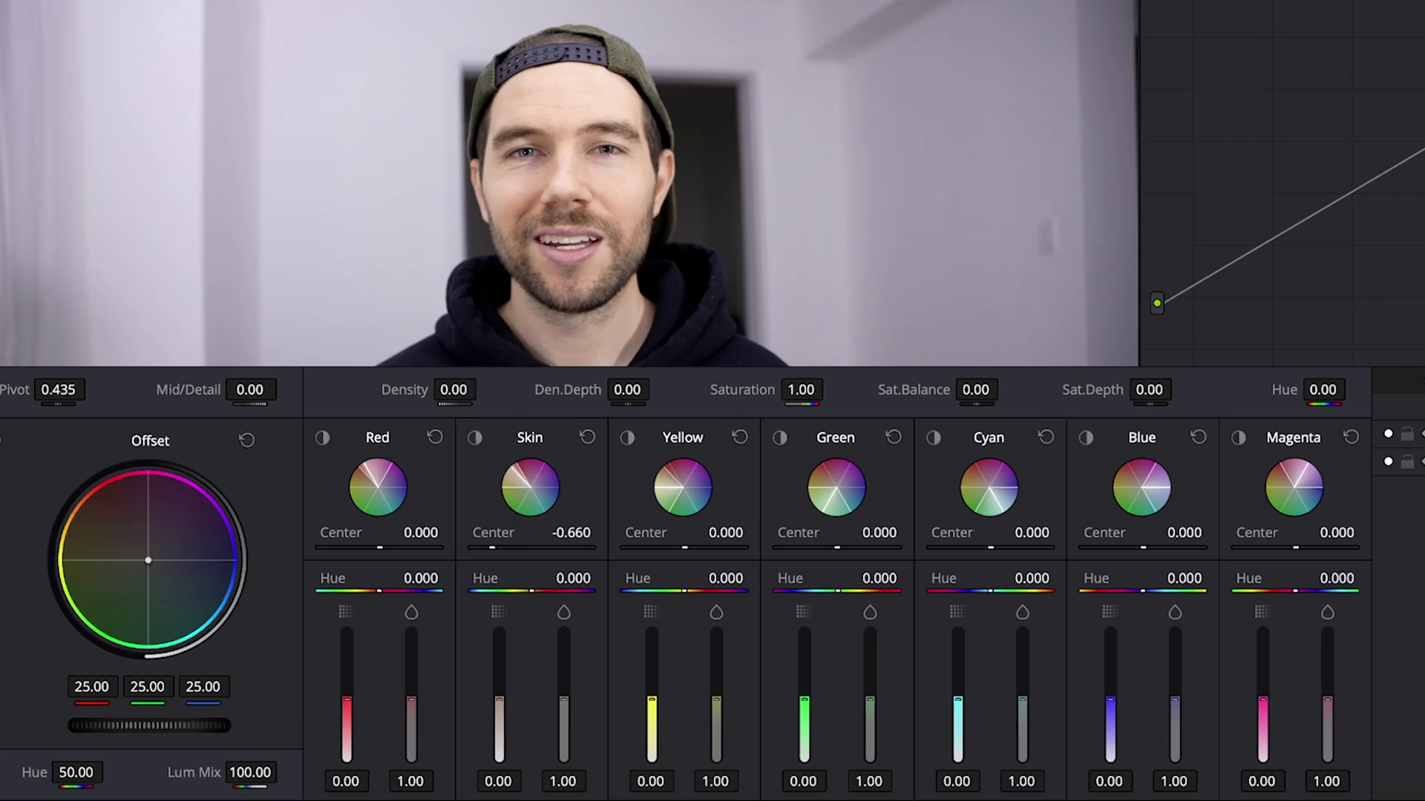
Set the Skin slice Hue to 0.026 and its saturation to 1.10
drag(524, 589, 523, 585)
drag(563, 705, 563, 696)
Try Skin density at 1.00 and -1.00, then settle it at -0.44
drag(502, 701, 497, 628)
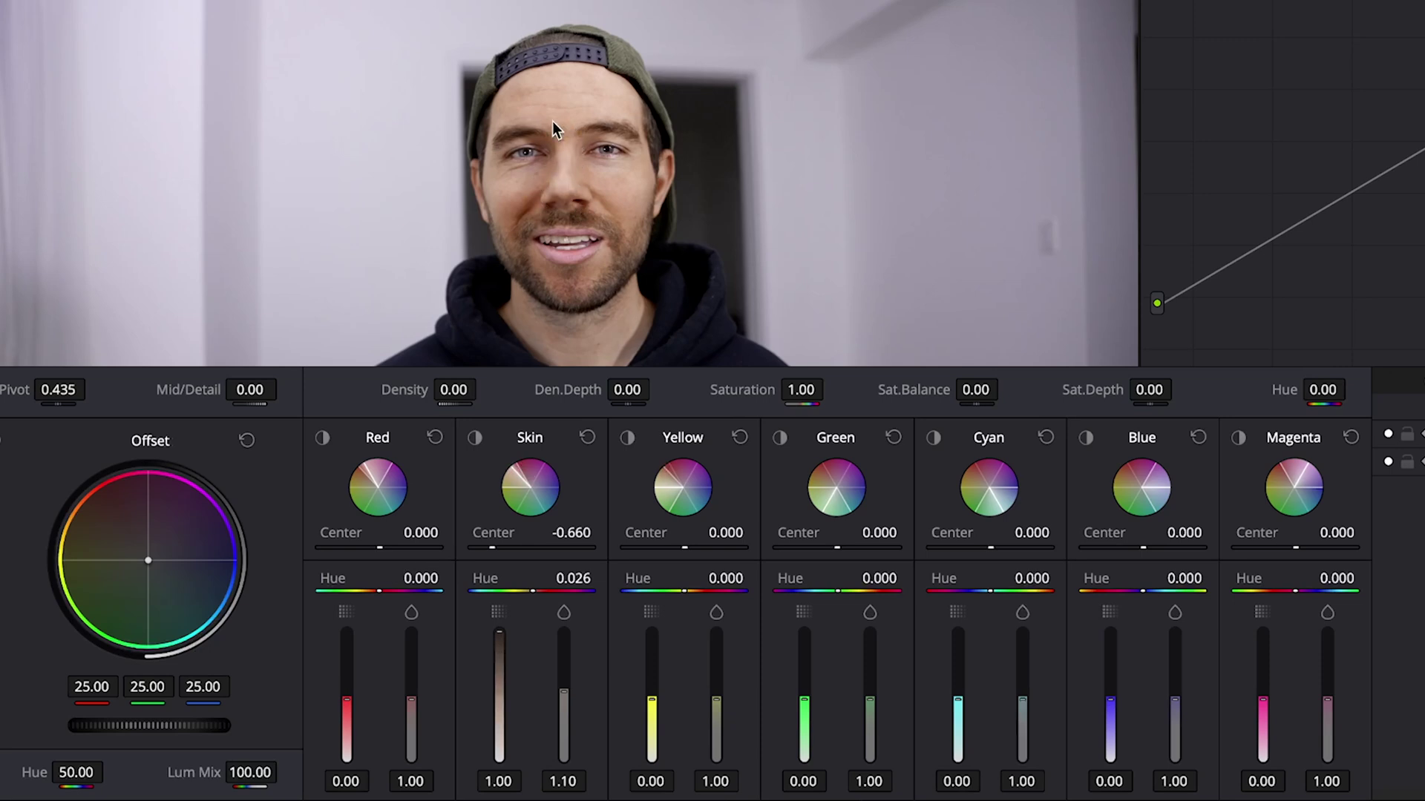
drag(500, 633, 500, 639)
drag(500, 639, 501, 693)
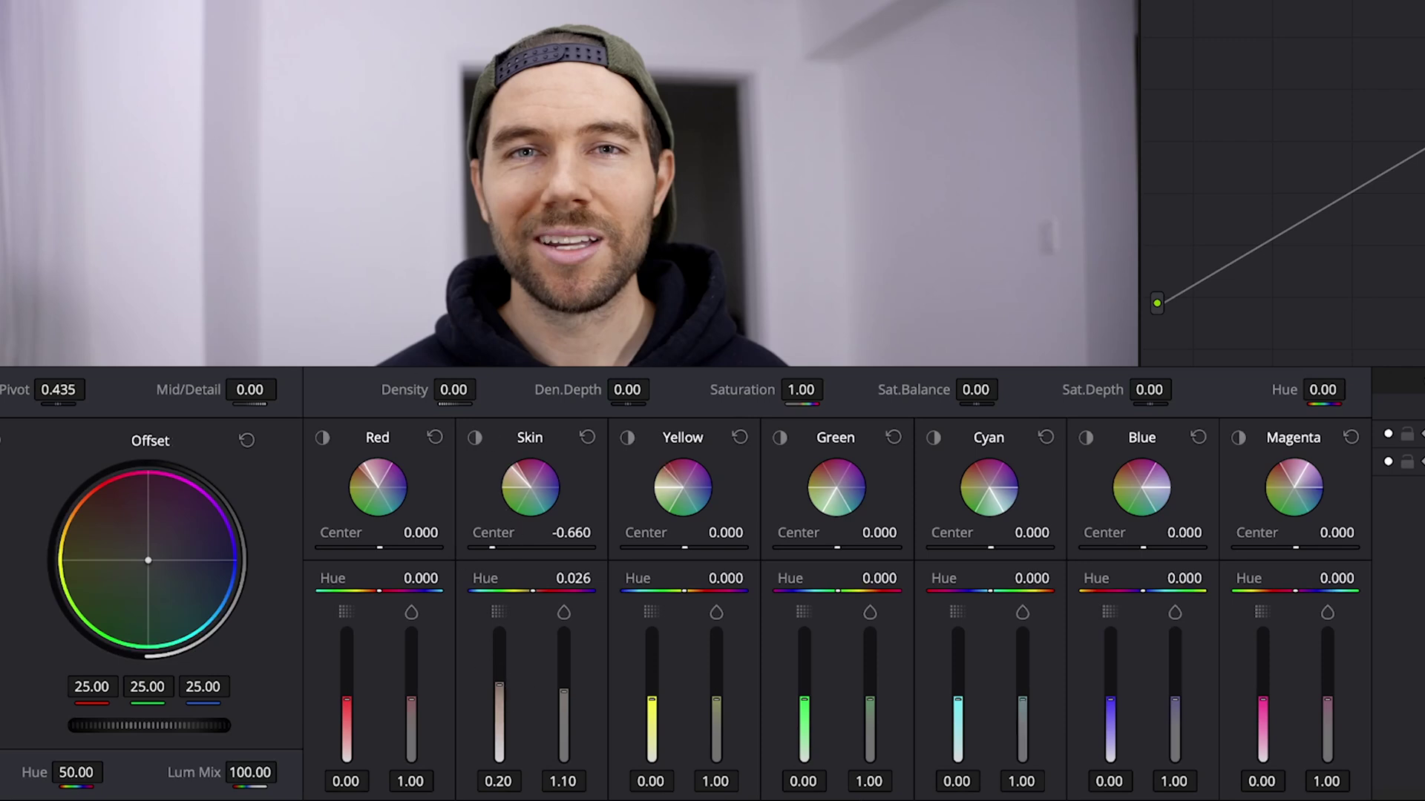
drag(509, 686, 498, 772)
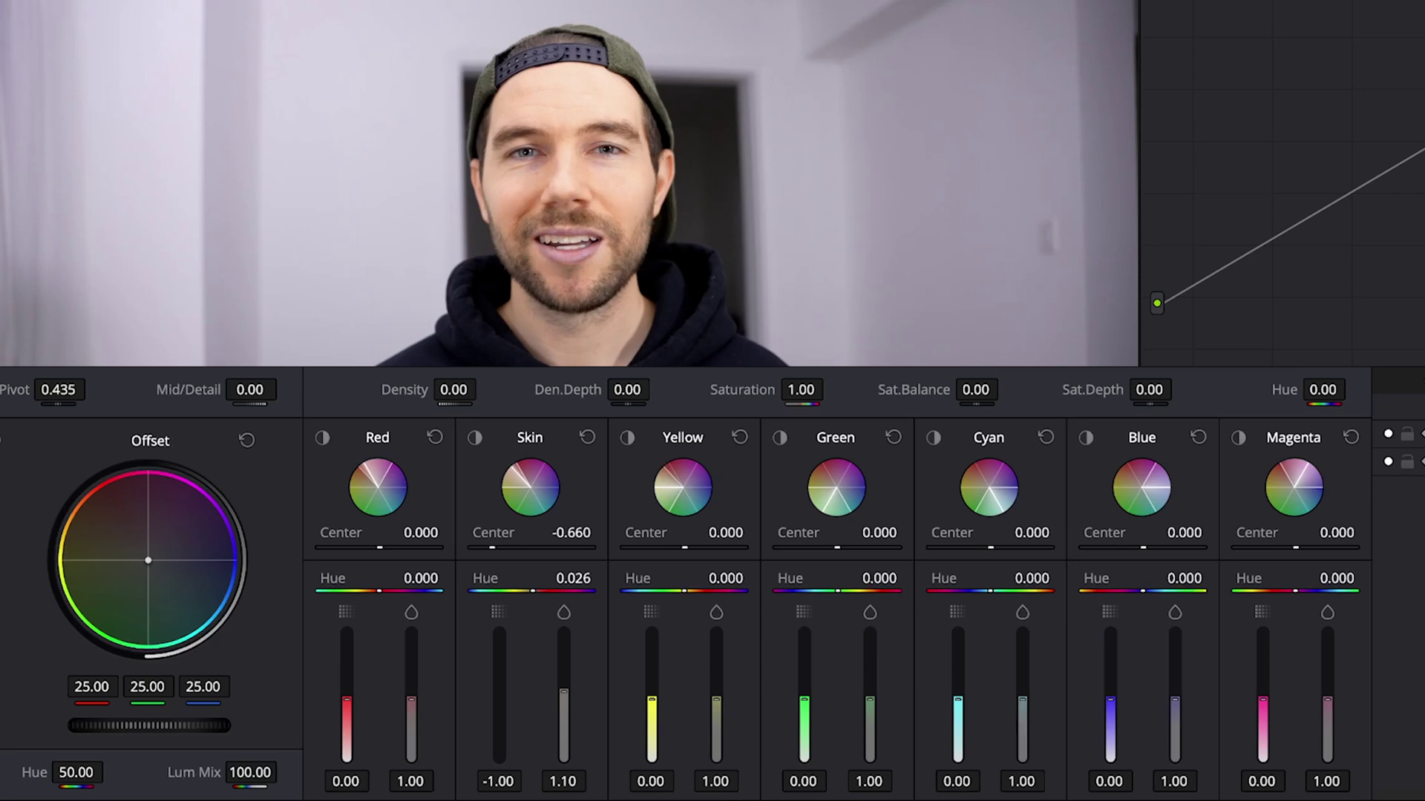
drag(500, 762, 500, 734)
Lower the Red slice density to -0.17 and shift its Hue to 0.040
drag(347, 699, 346, 709)
drag(379, 589, 387, 589)
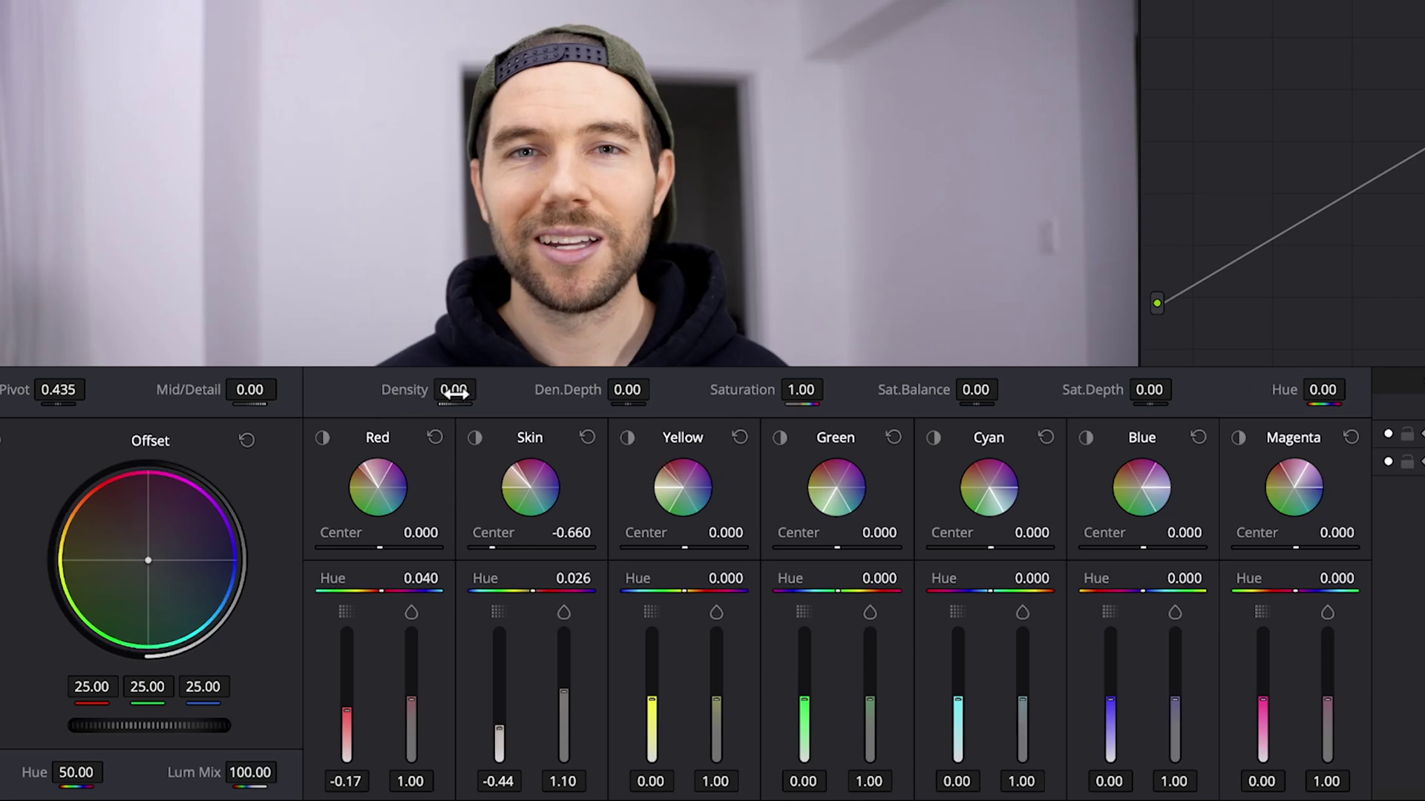
Set the overall ColorSlice density to -0.30 and display the Scopes panel
drag(454, 394, 432, 393)
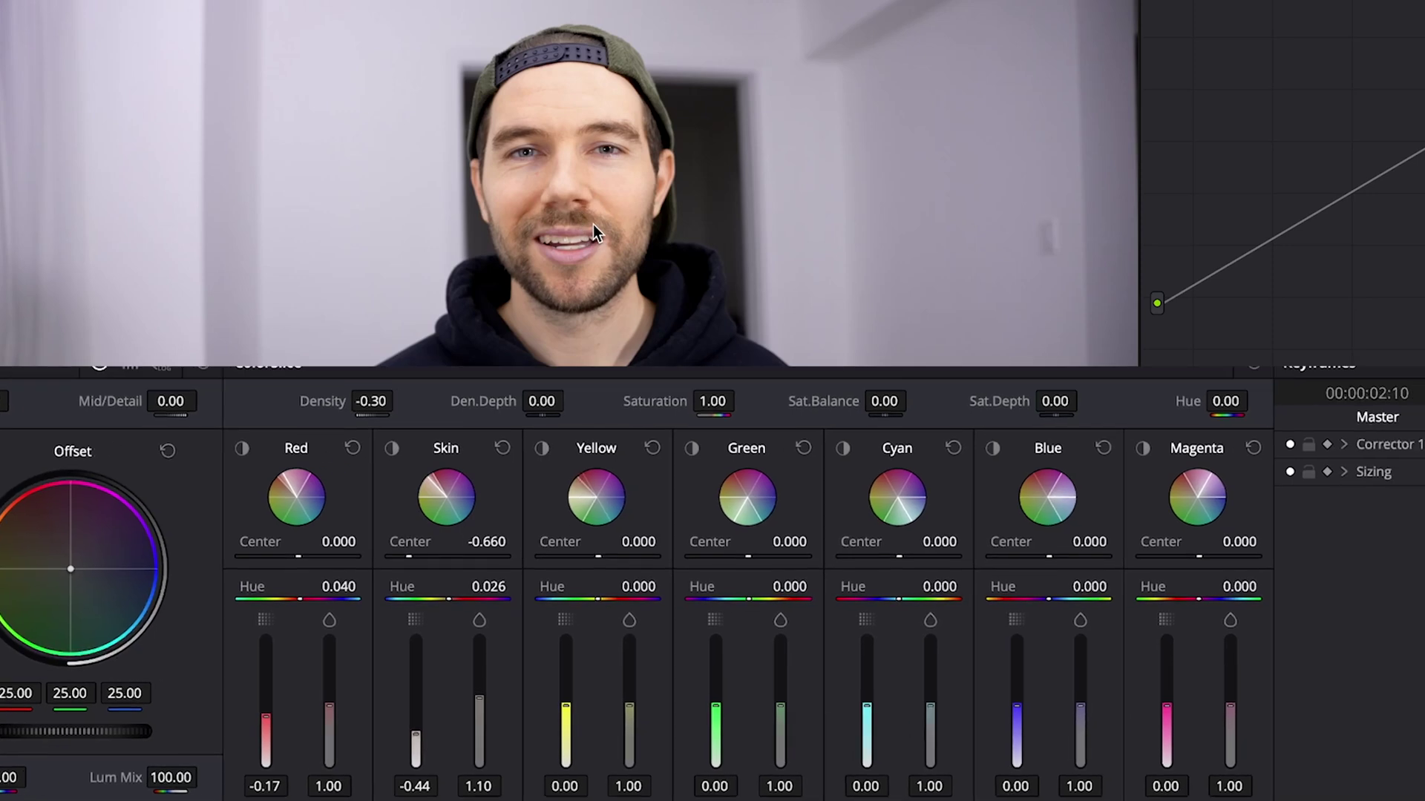
click(1338, 382)
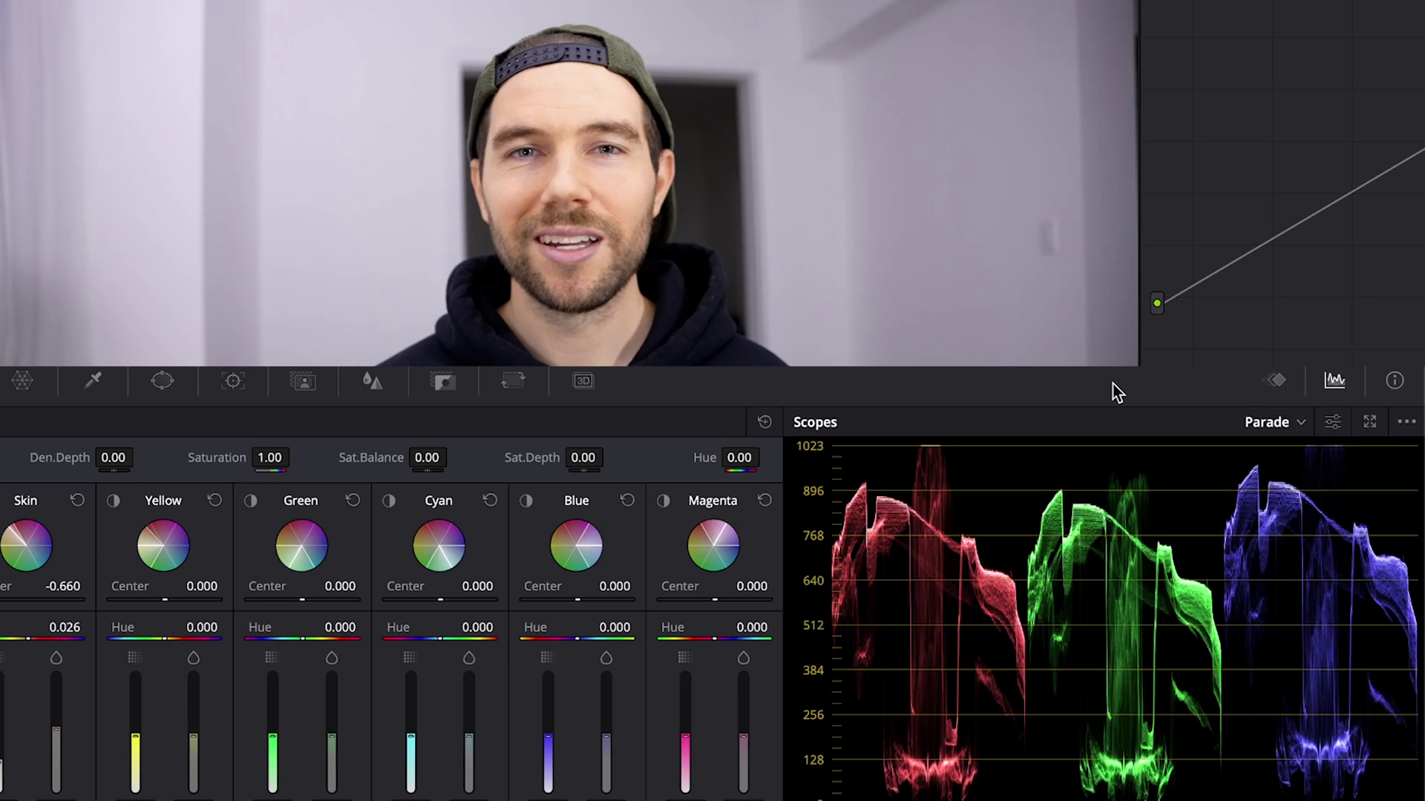
Switch the scope to Vectorscope with Show Skin Tone Indicator and Show 2x Zoom enabled
click(1298, 425)
click(1304, 497)
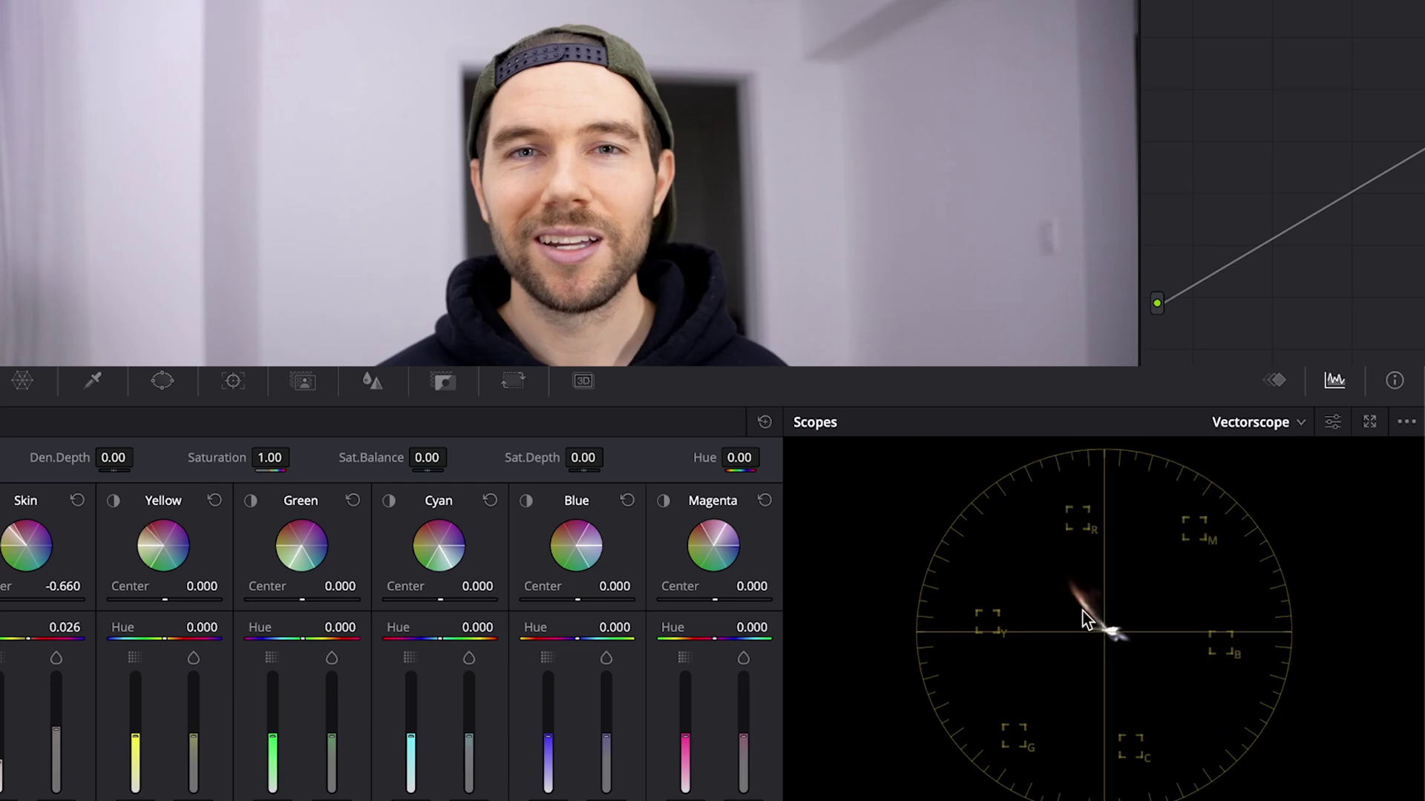
click(1336, 421)
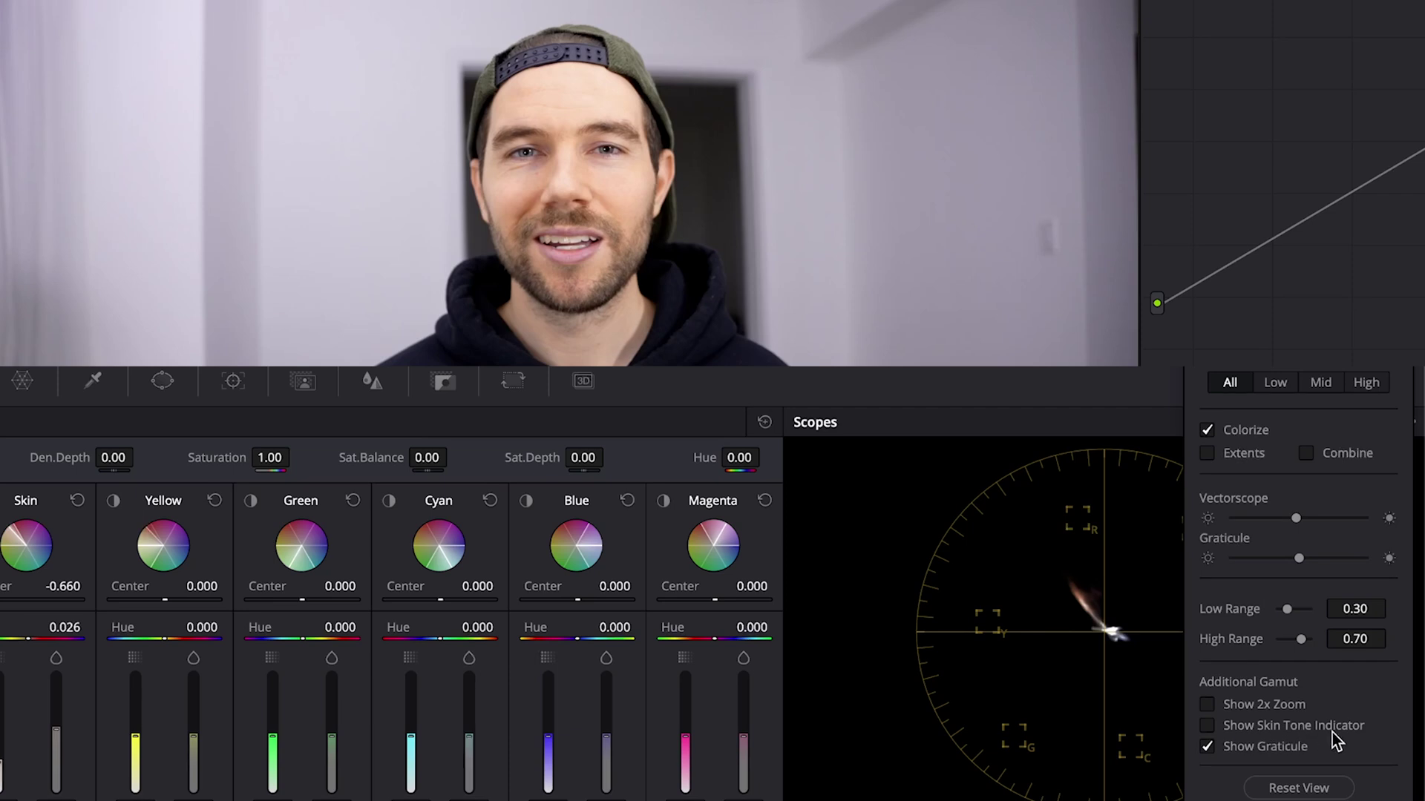
click(1205, 726)
click(1208, 705)
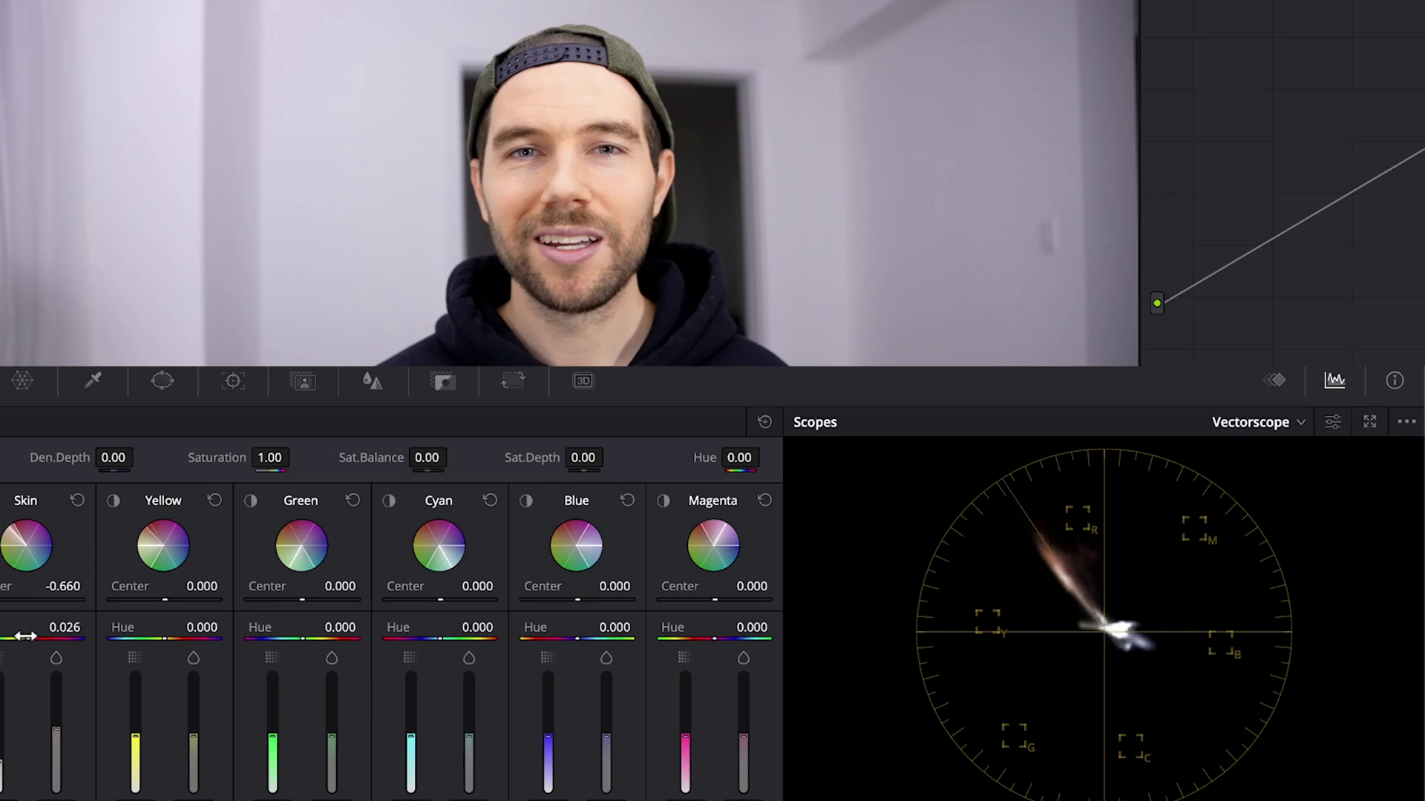
Nudge the Skin Hue to 0.092, aligning the face trace with the skin tone line
drag(30, 636, 32, 636)
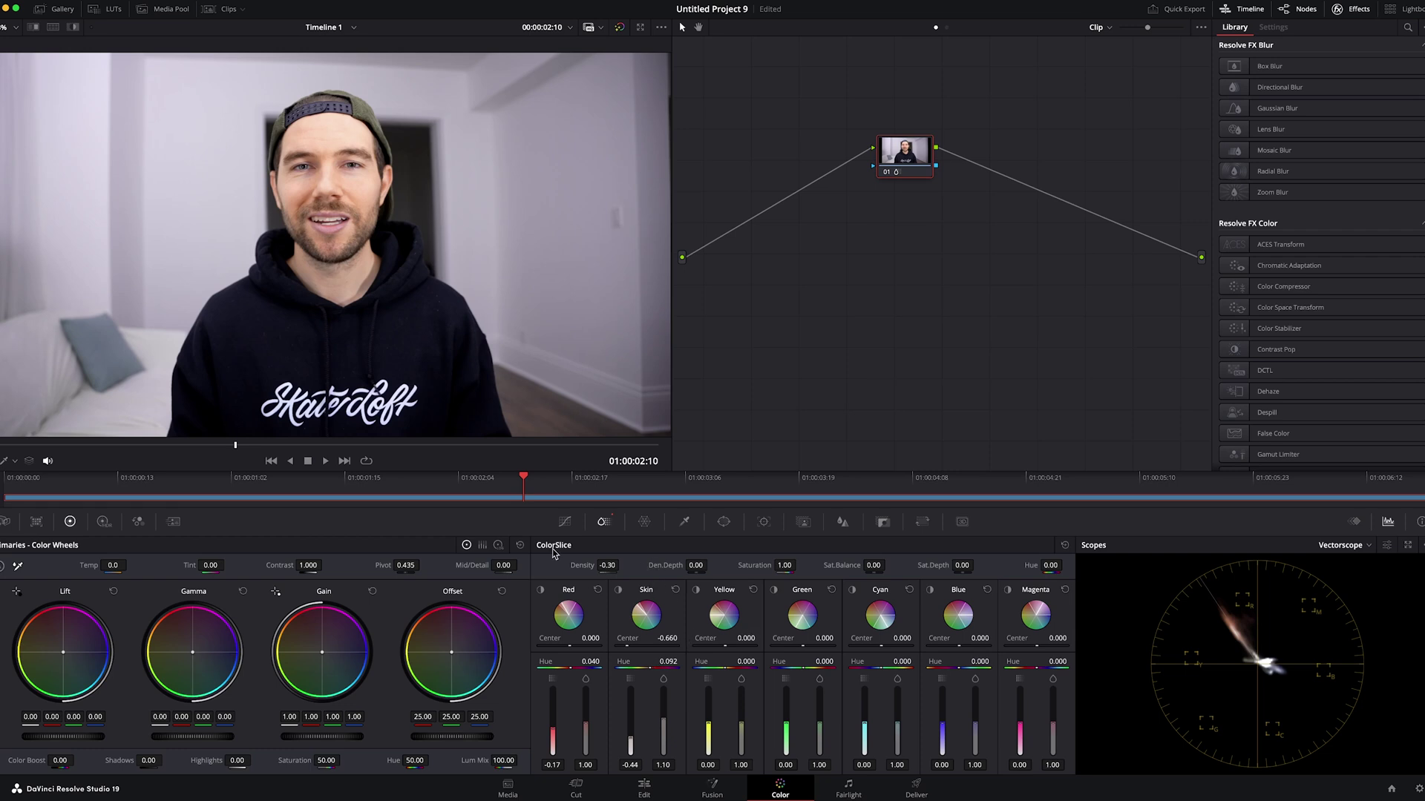
Check the isolated skin area with Skin Highlight, then return to the HSL qualifier settings
click(619, 592)
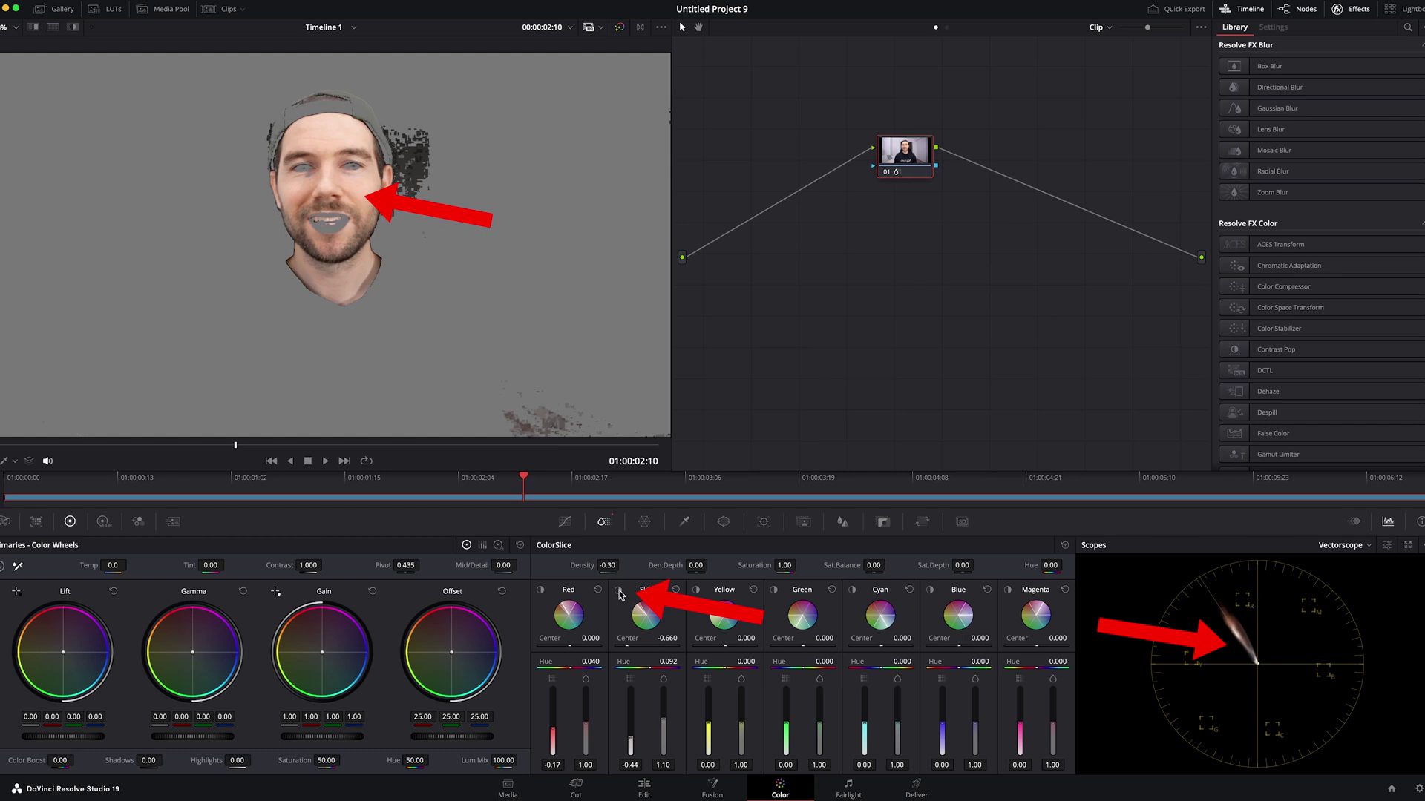
click(618, 592)
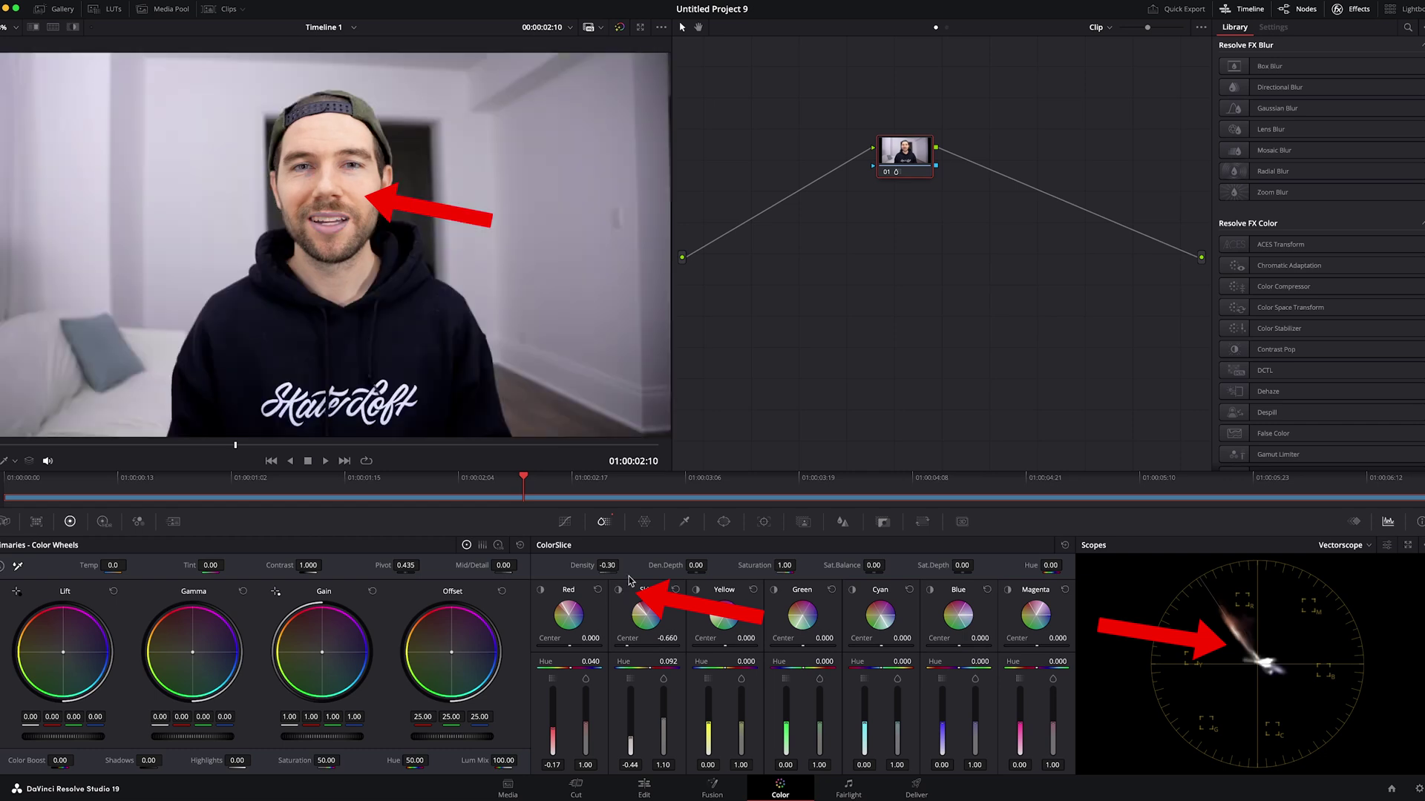
click(684, 522)
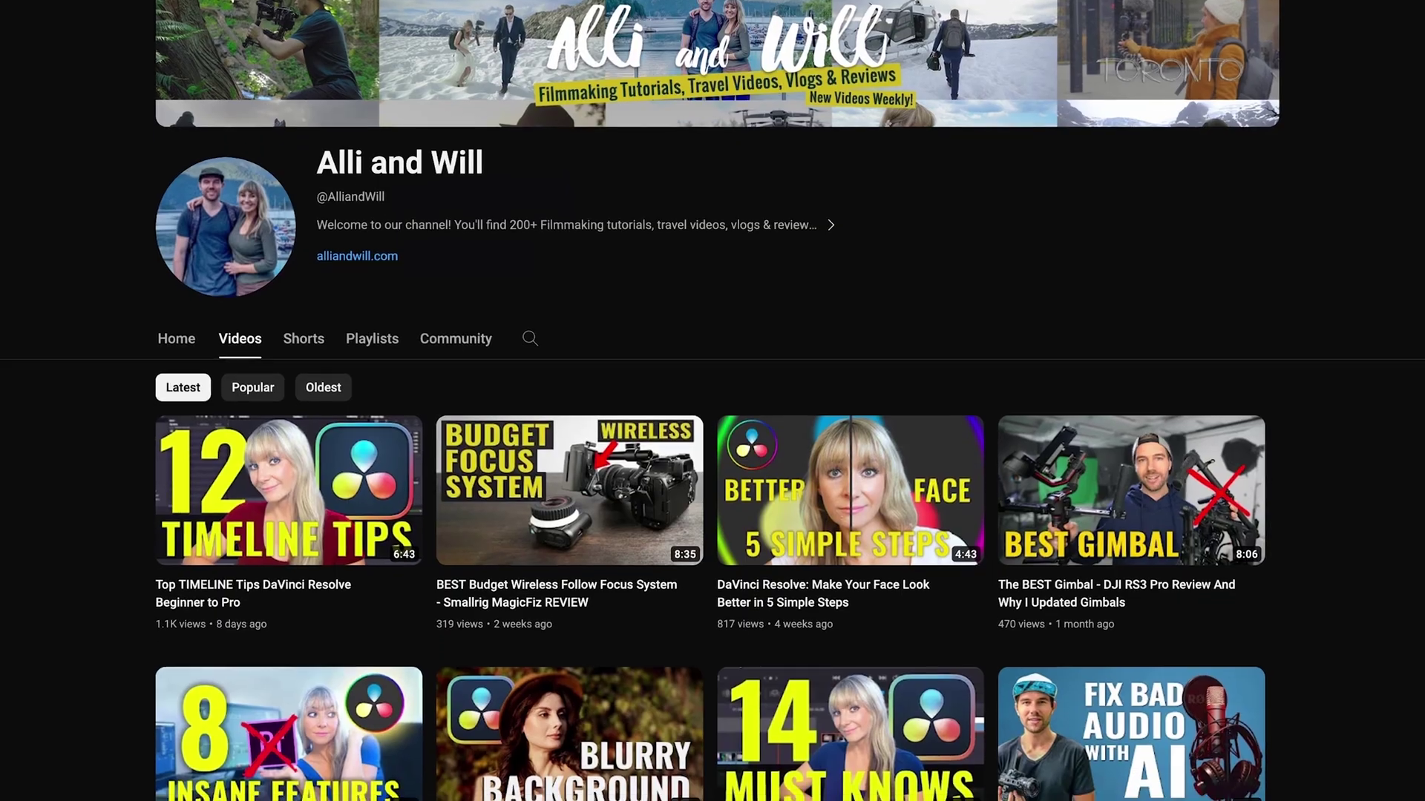
Scroll the channel's video grid down to year-old tutorials like DaVinci Resolve 18 for Beginners
scroll(710, 400, down, 10)
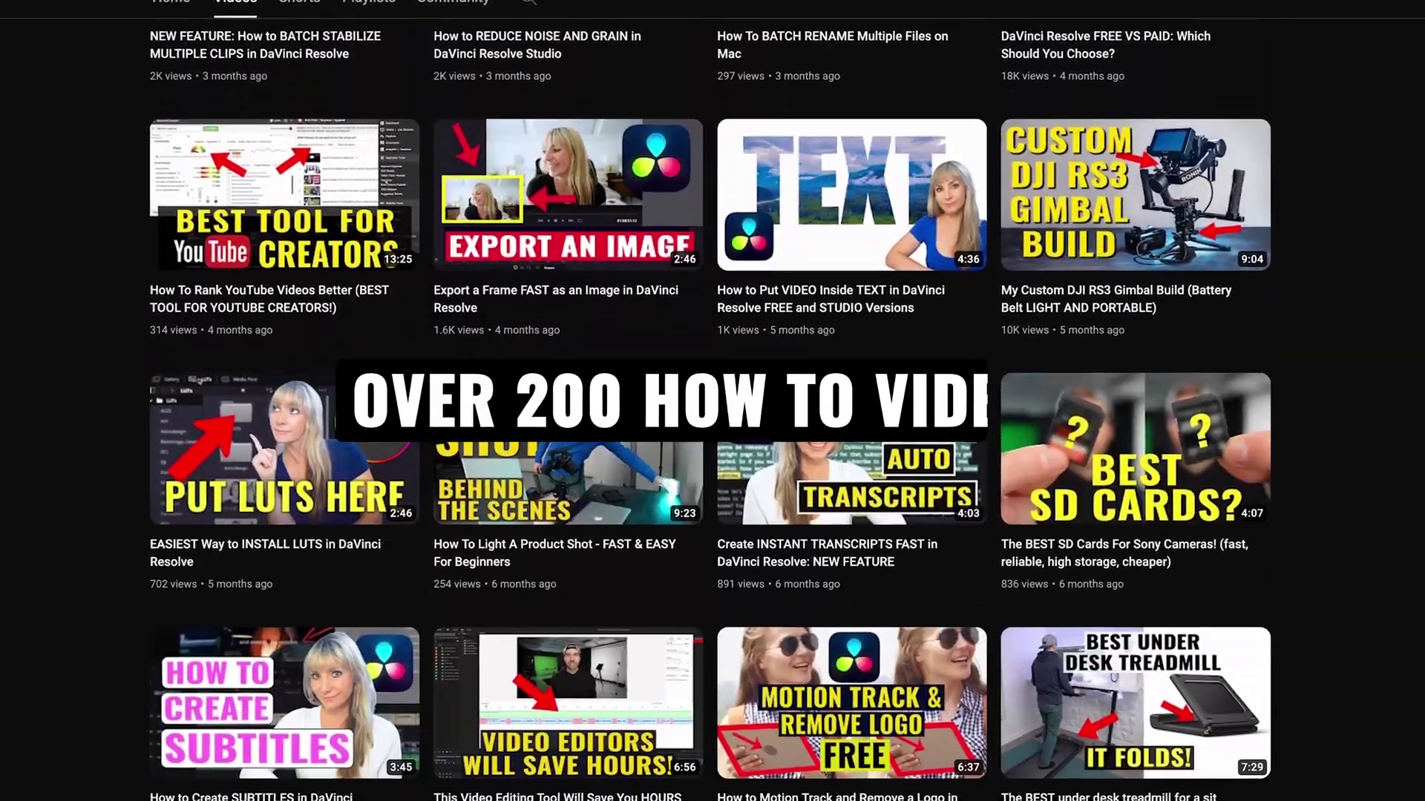
scroll(711, 401, down, 10)
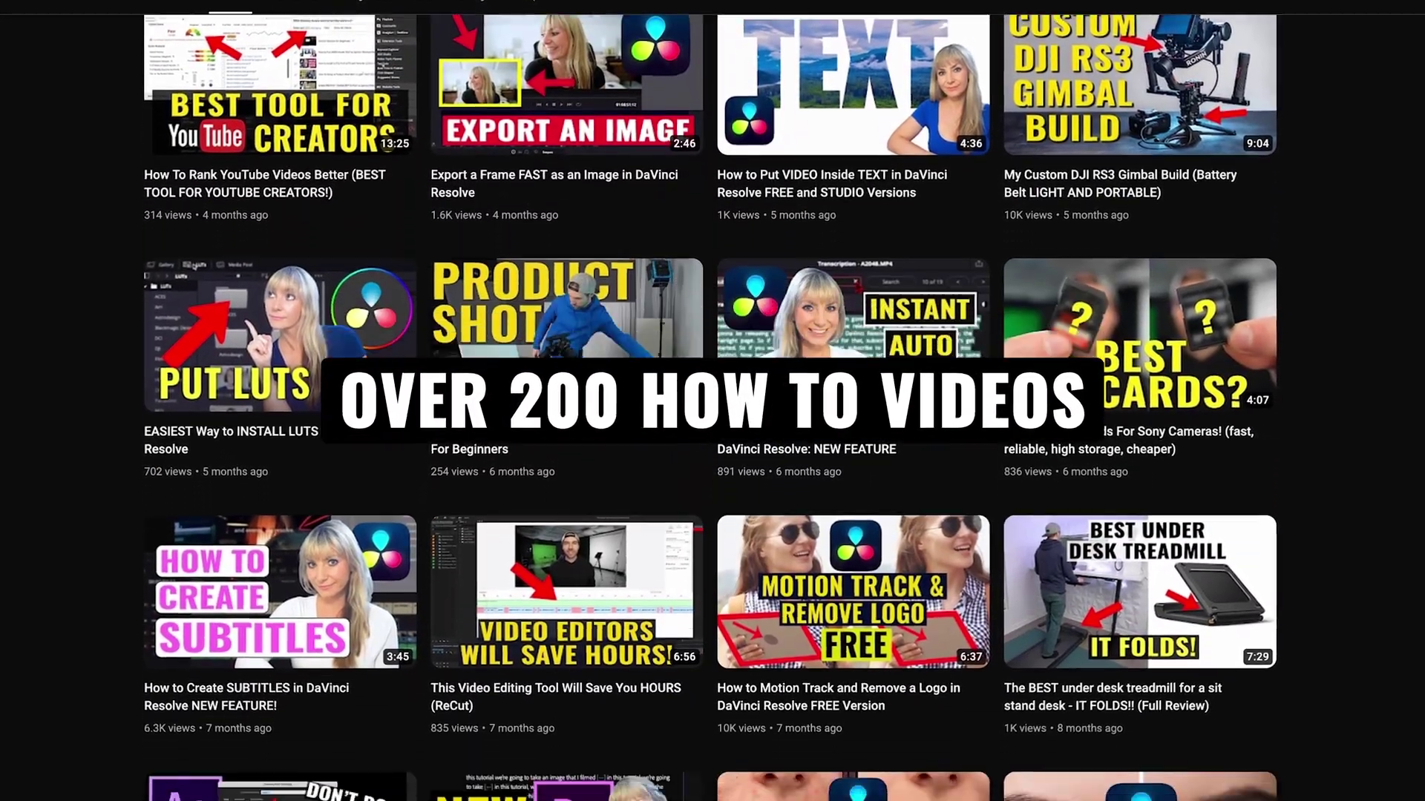
scroll(710, 400, down, 3)
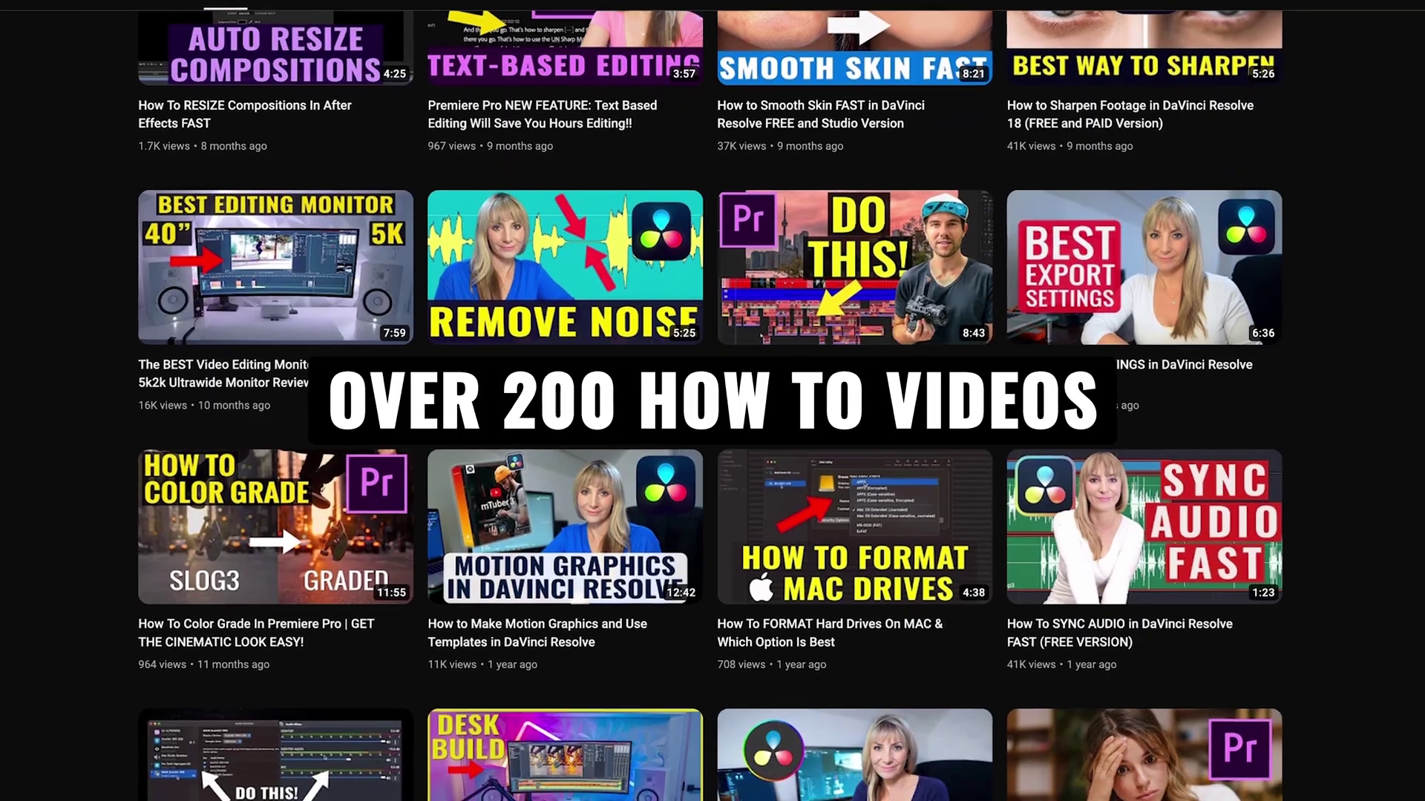
scroll(710, 401, down, 15)
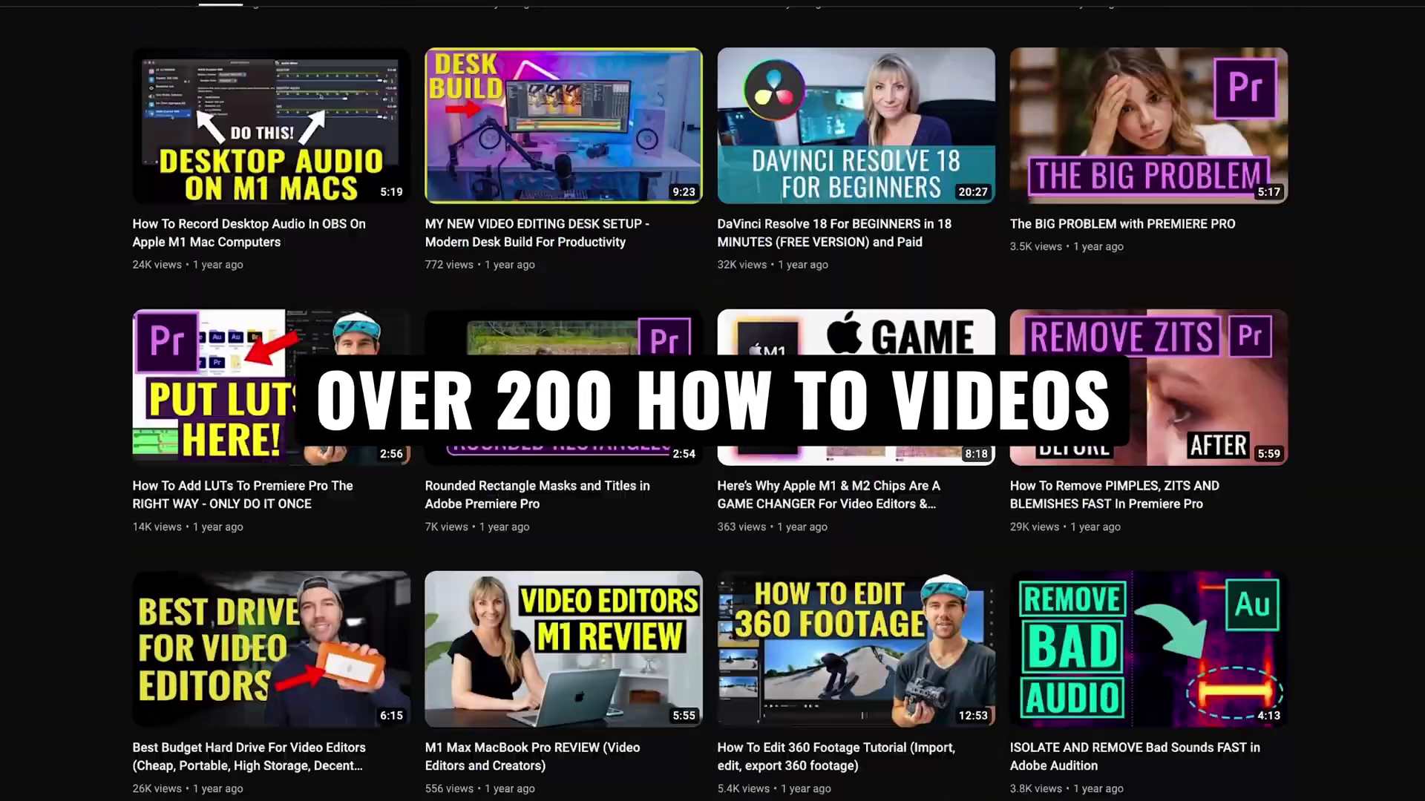